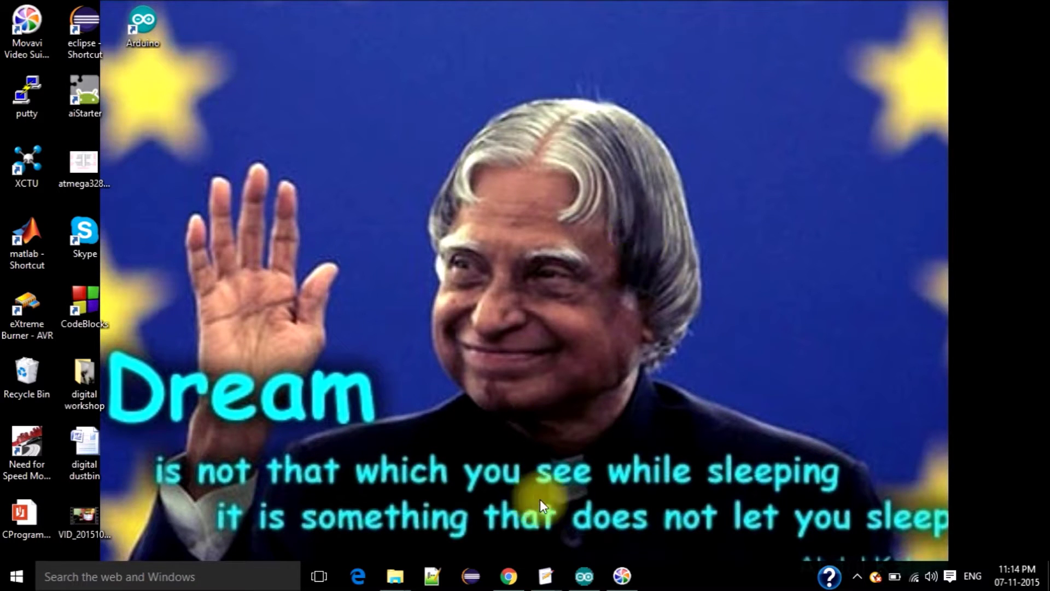
Open the Legacy MATLAB and Simulink Support for Arduino page in Chrome and the downloaded ArduinoIO (6).zip
left_click(517, 575)
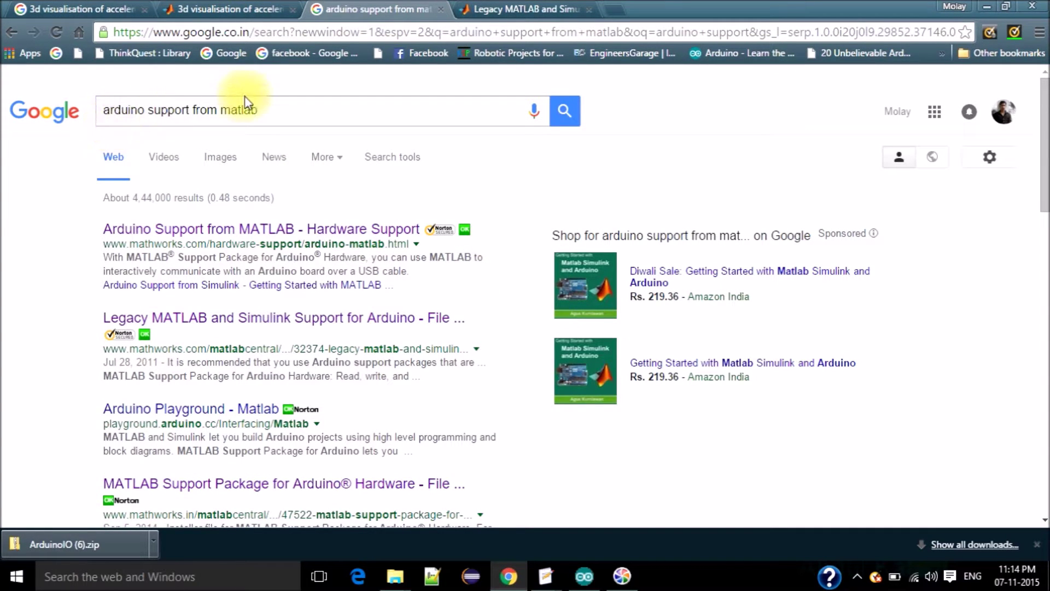
left_click(190, 328)
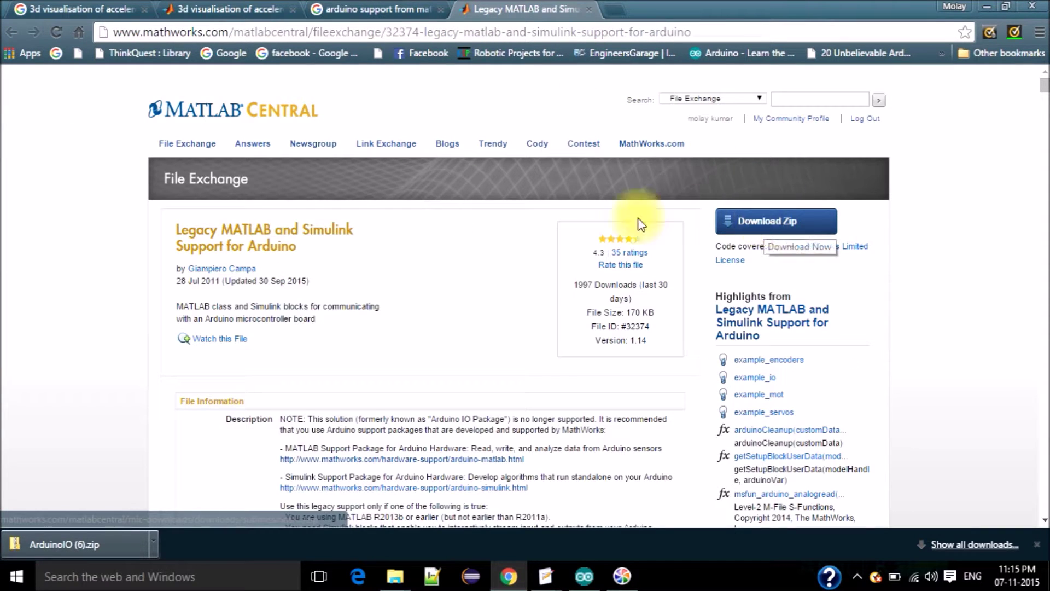
left_click(71, 544)
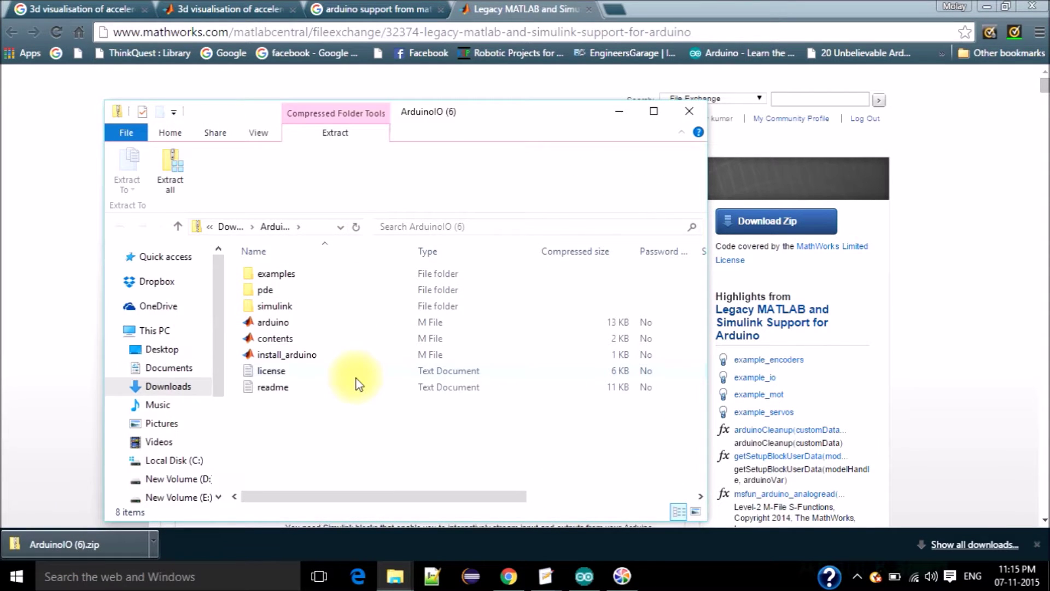
Check the ArduinoIO folder's files in Documents\MATLAB, then minimize the Explorer windows
key("ctrl+a")
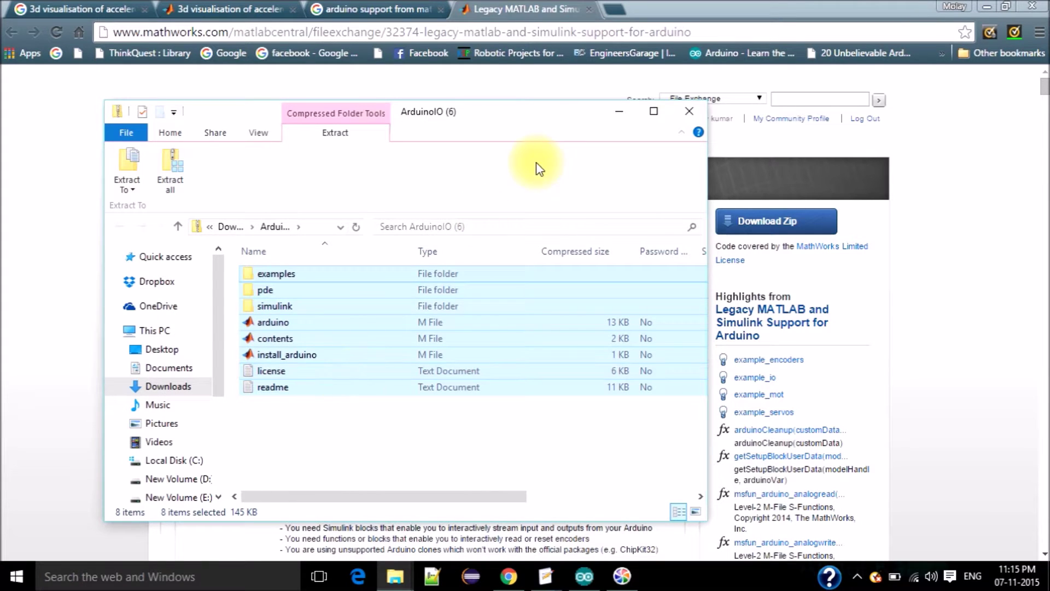
left_click(619, 111)
mouse_move(395, 577)
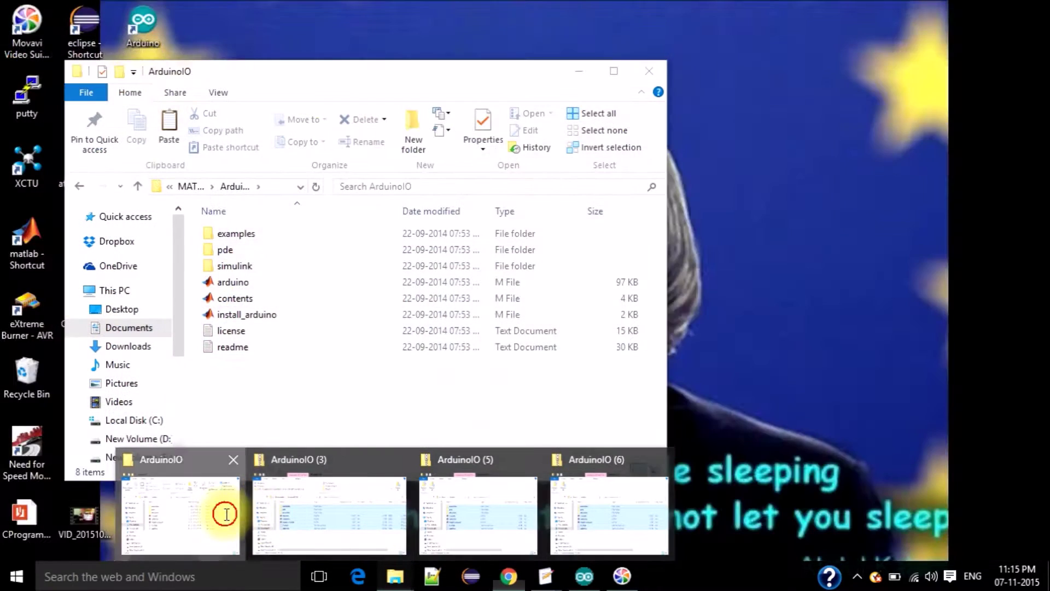
left_click(225, 514)
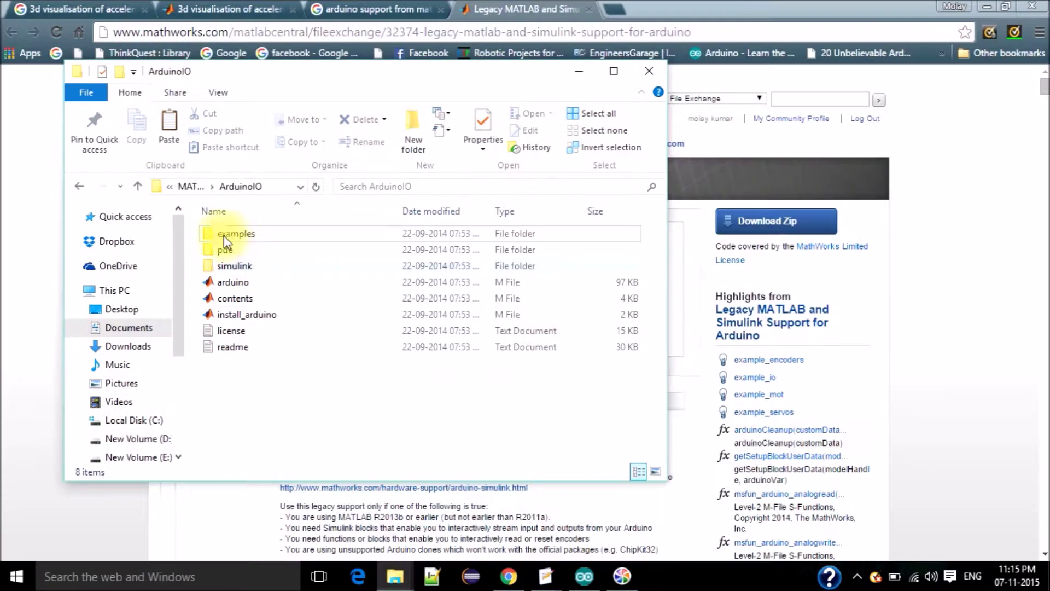
left_click(187, 188)
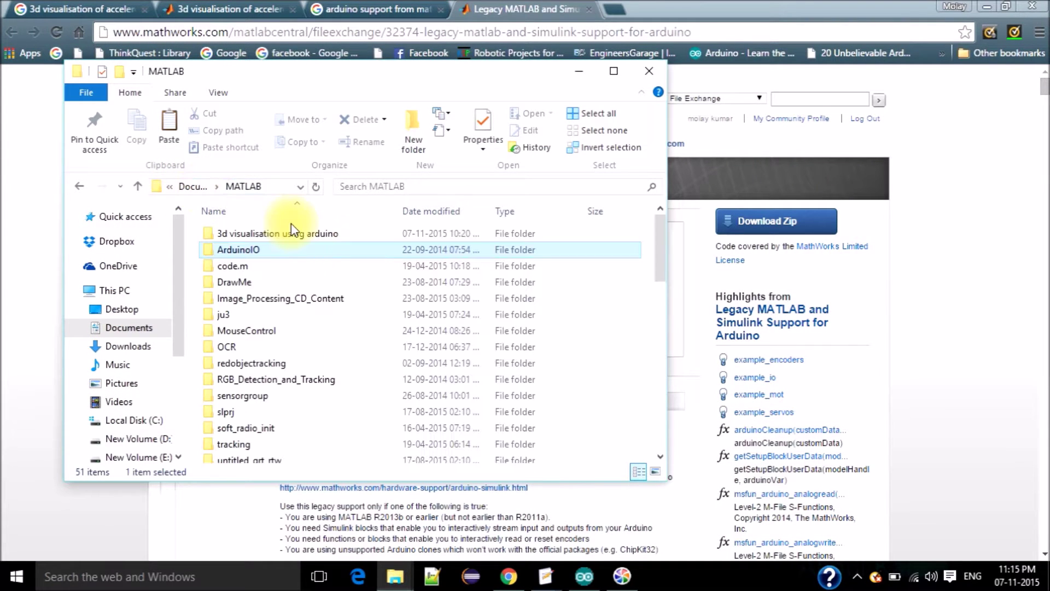
double_click(257, 250)
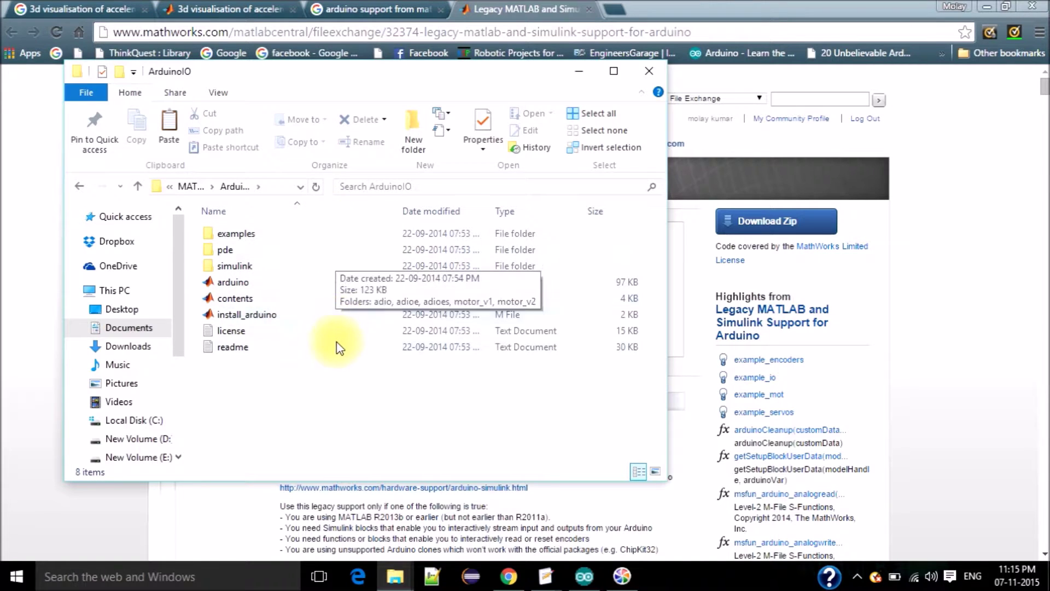
left_click(578, 73)
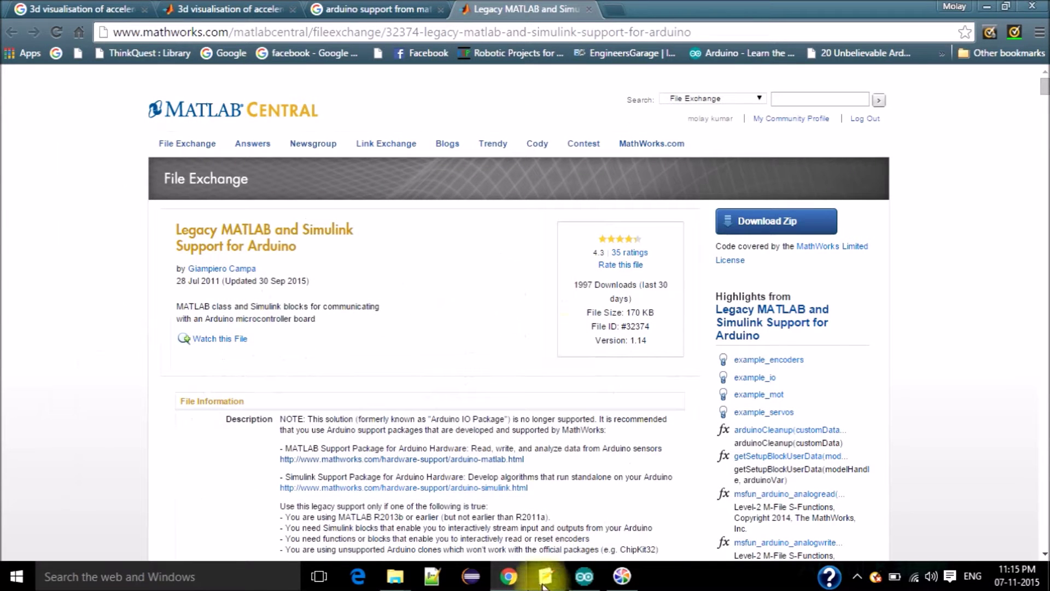
Add Documents\MATLAB\ArduinoIO with all subfolders to MATLAB's search path and save it
mouse_move(544, 584)
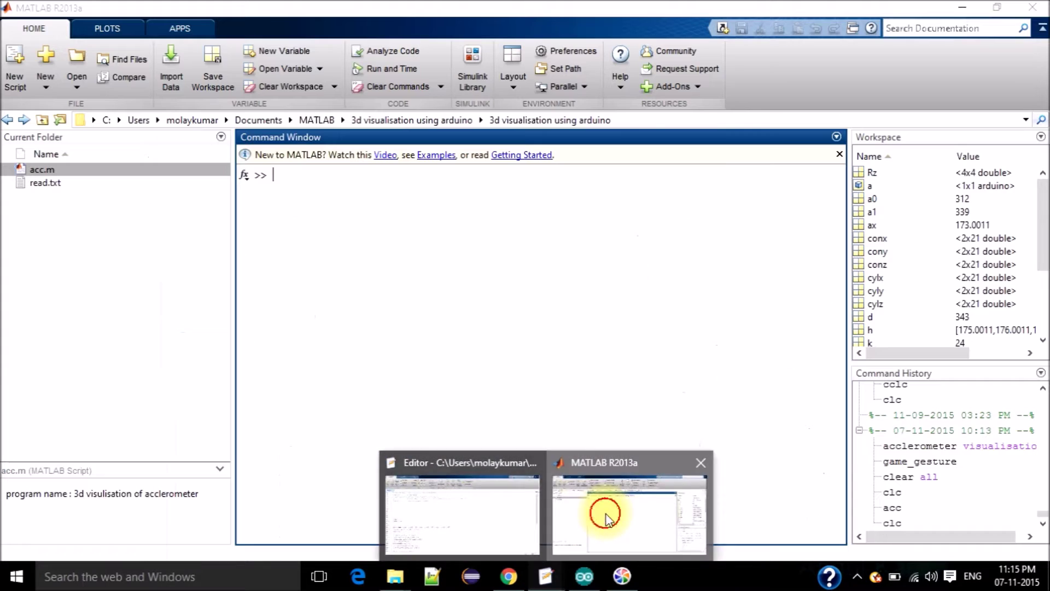
left_click(600, 526)
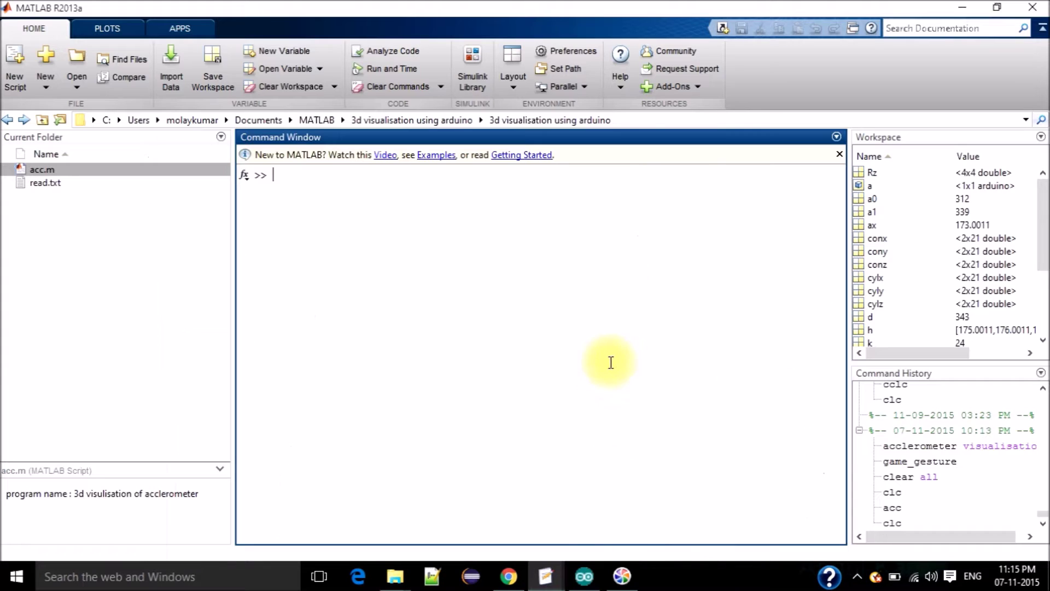
left_click(559, 70)
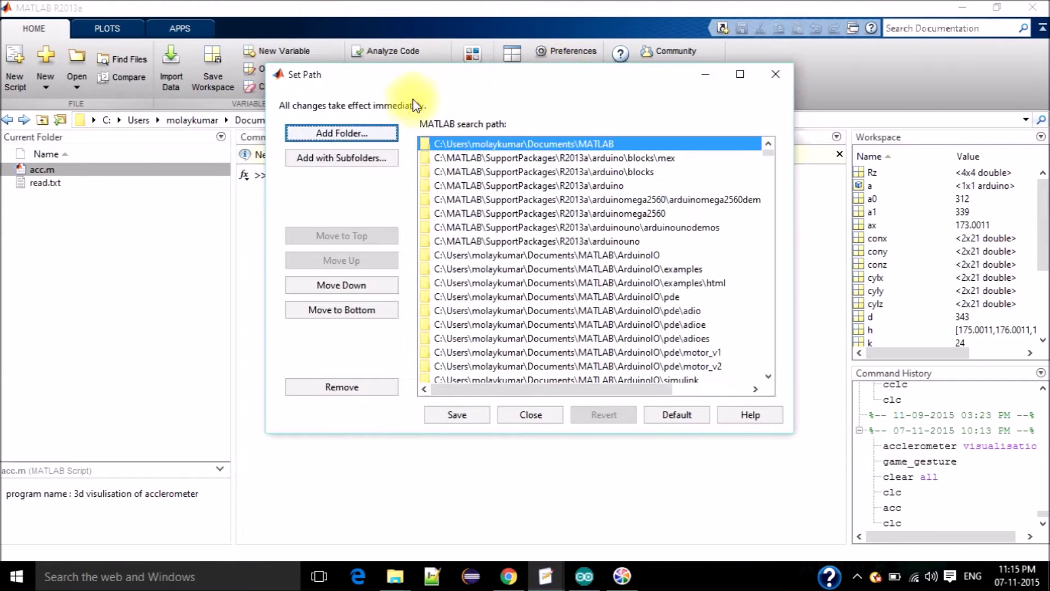
left_click(342, 157)
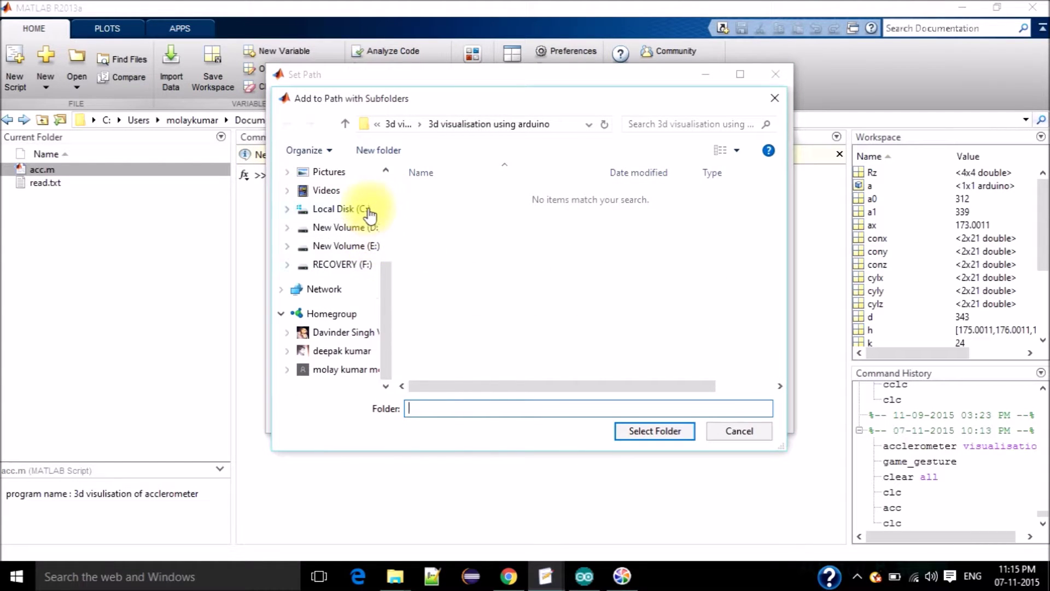
scroll(368, 207, "up", 3)
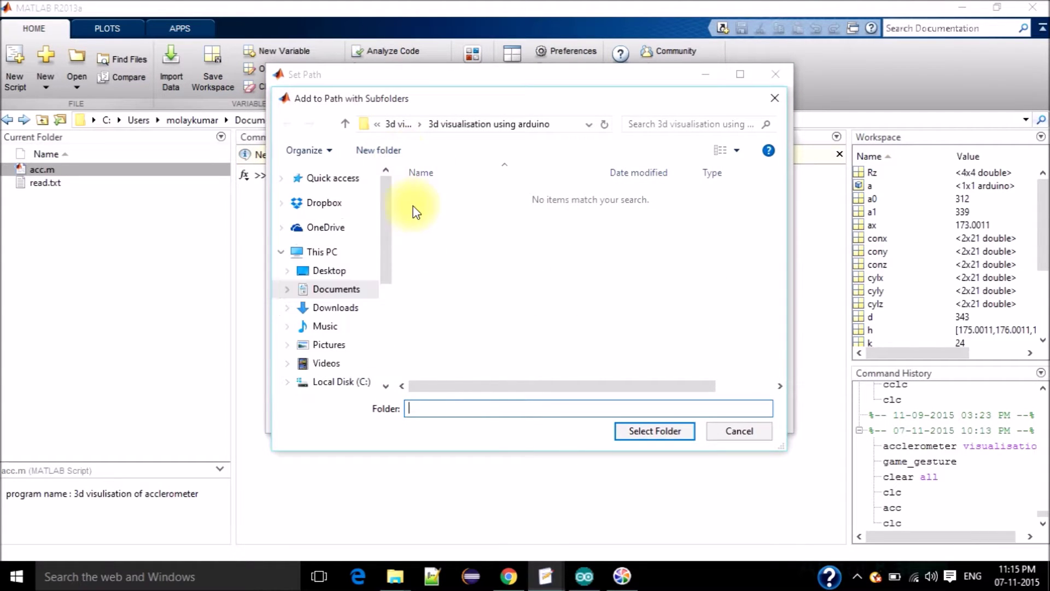
left_click(335, 290)
double_click(436, 356)
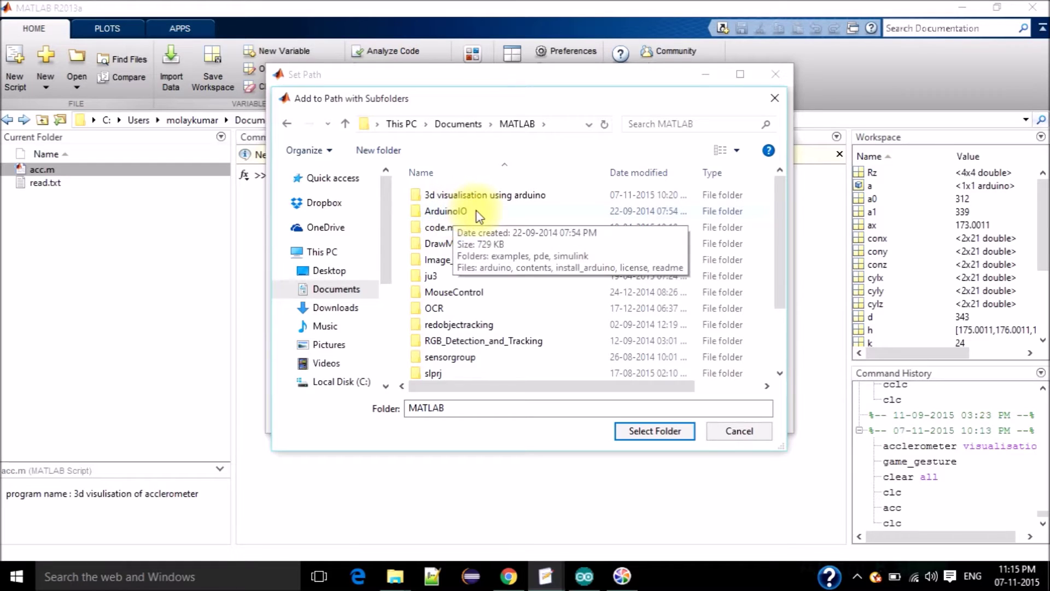
left_click(477, 211)
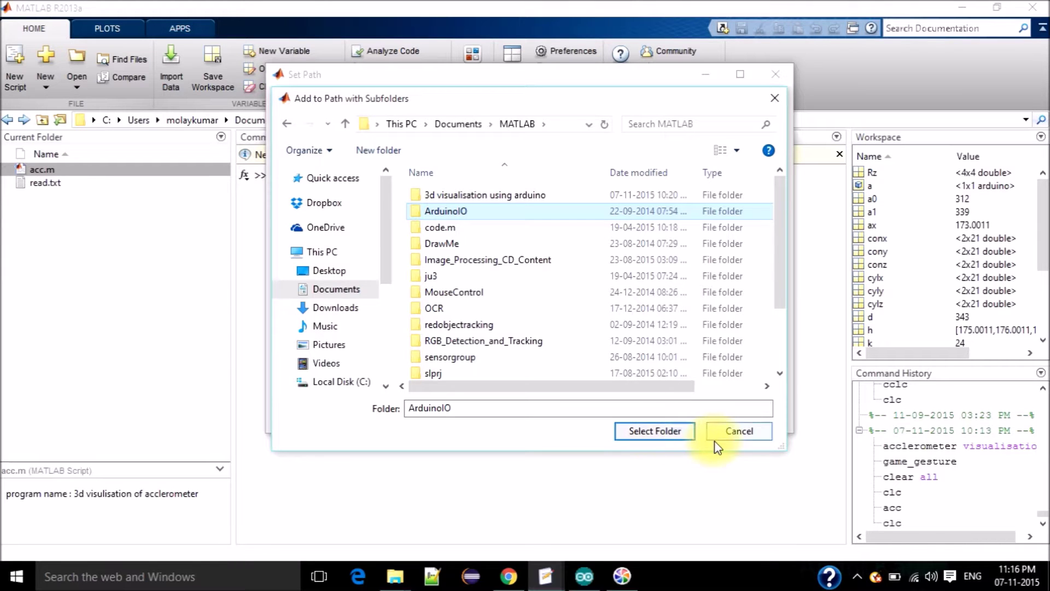
key("Return")
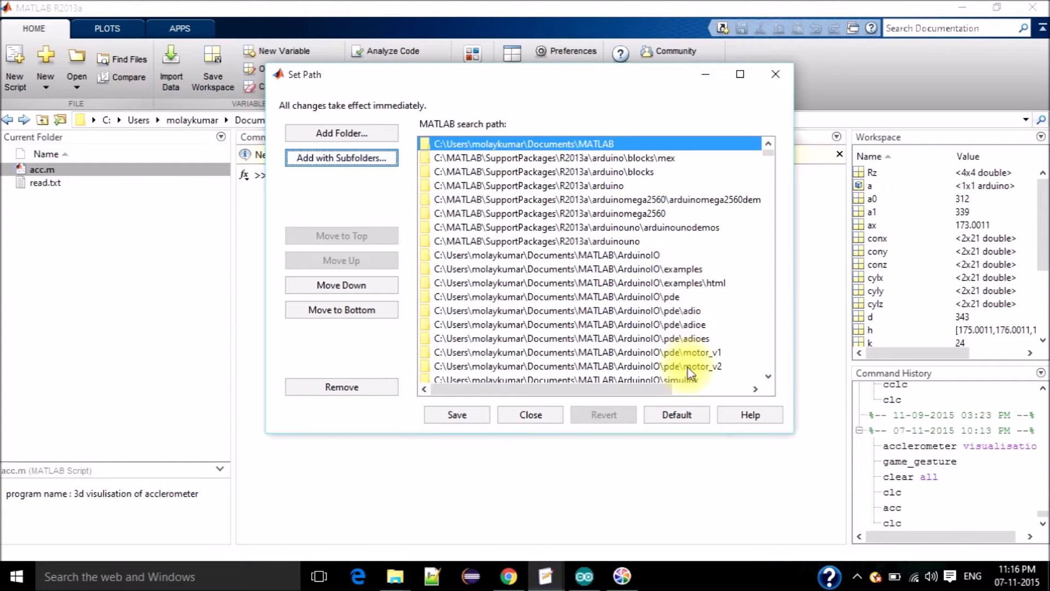
left_click(460, 417)
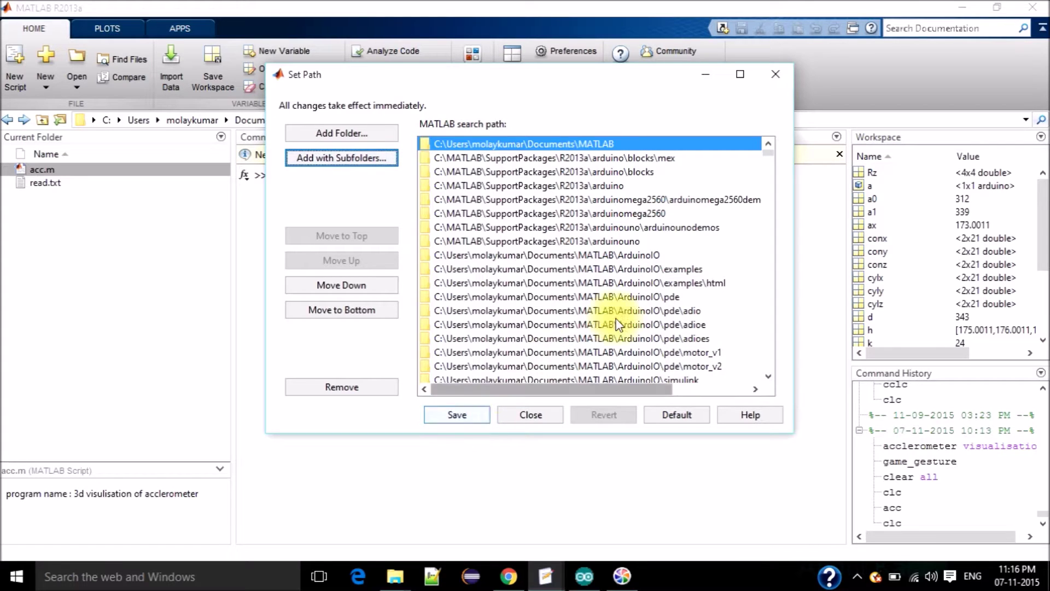
left_click(775, 74)
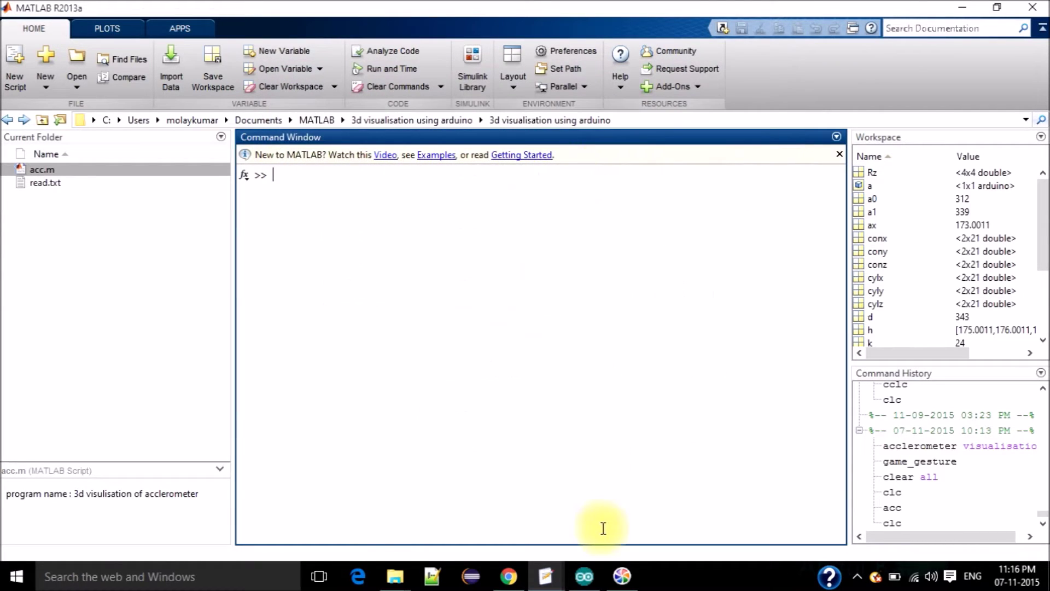
Start a new blank Arduino sketch, sketch_nov07b, and close the old sketch_nov07a window
mouse_move(591, 583)
left_click(583, 506)
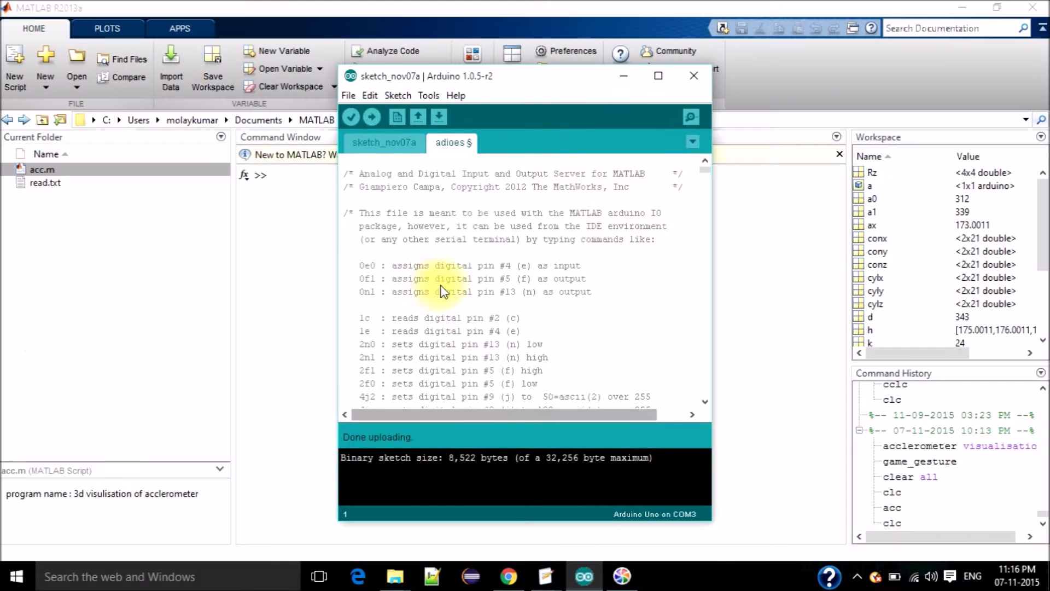
left_click(356, 97)
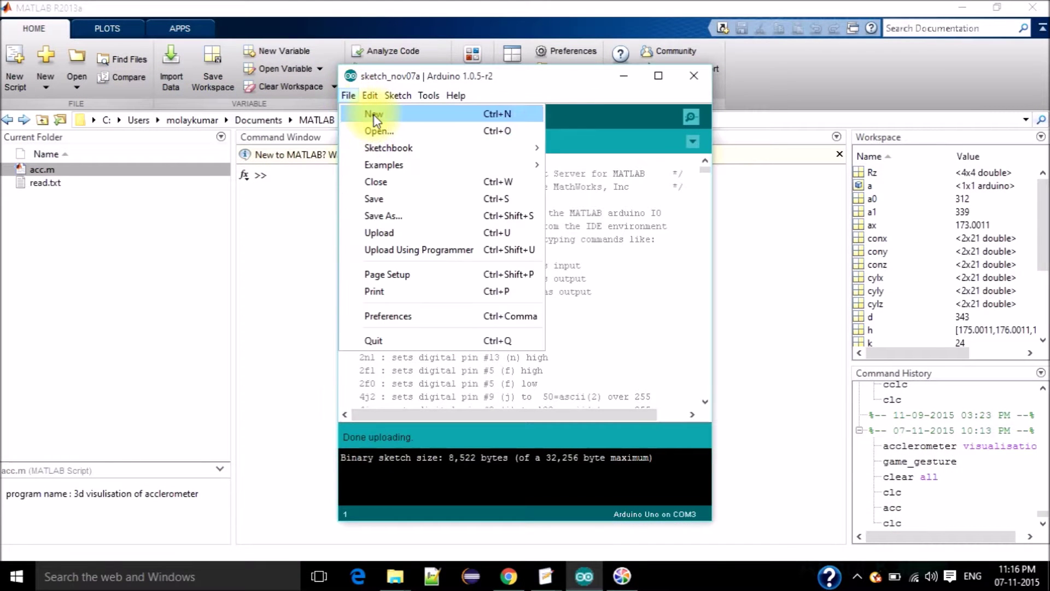
left_click(373, 113)
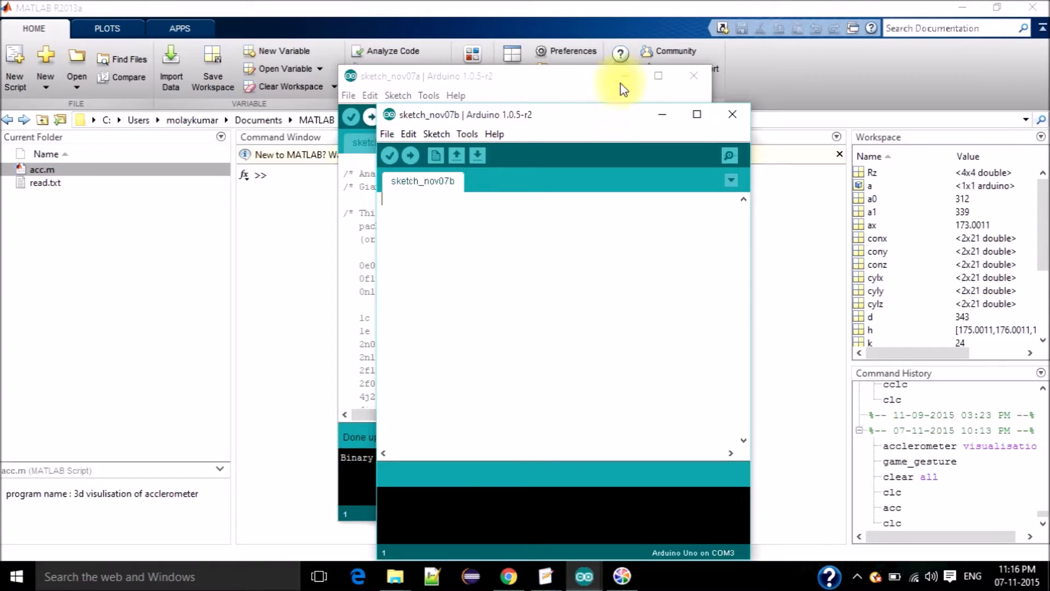
left_click(692, 77)
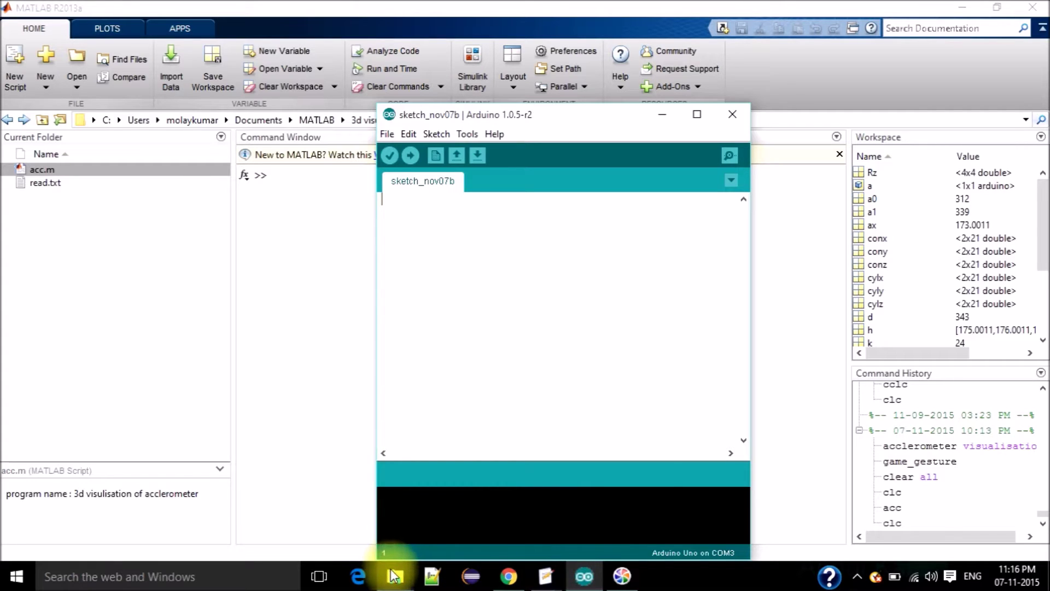
mouse_move(396, 574)
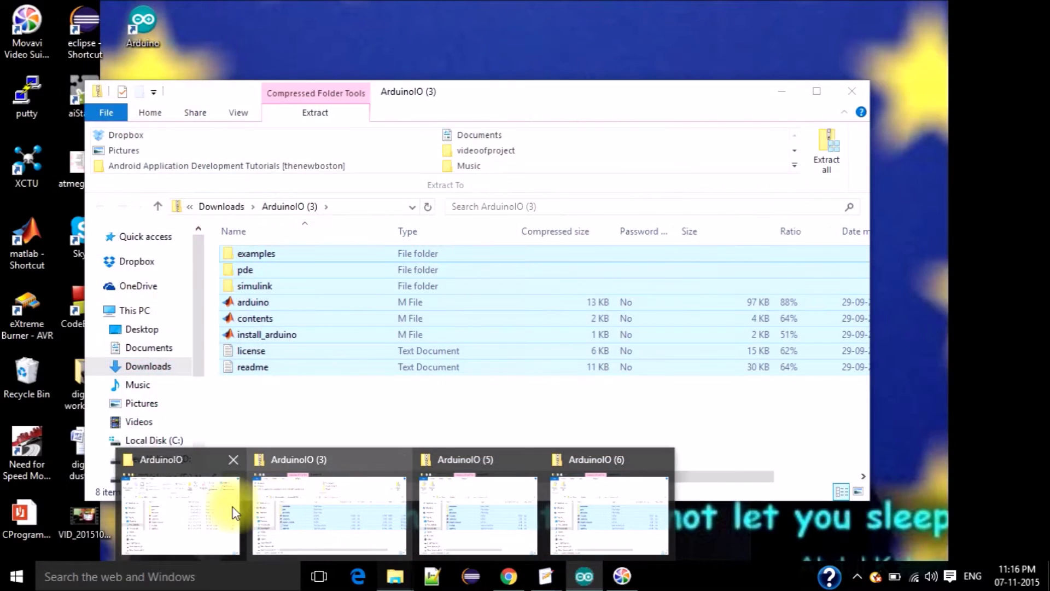
Open ArduinoIO's pde\adioes folder and narrow the window to sit beside the Arduino IDE
left_click(232, 507)
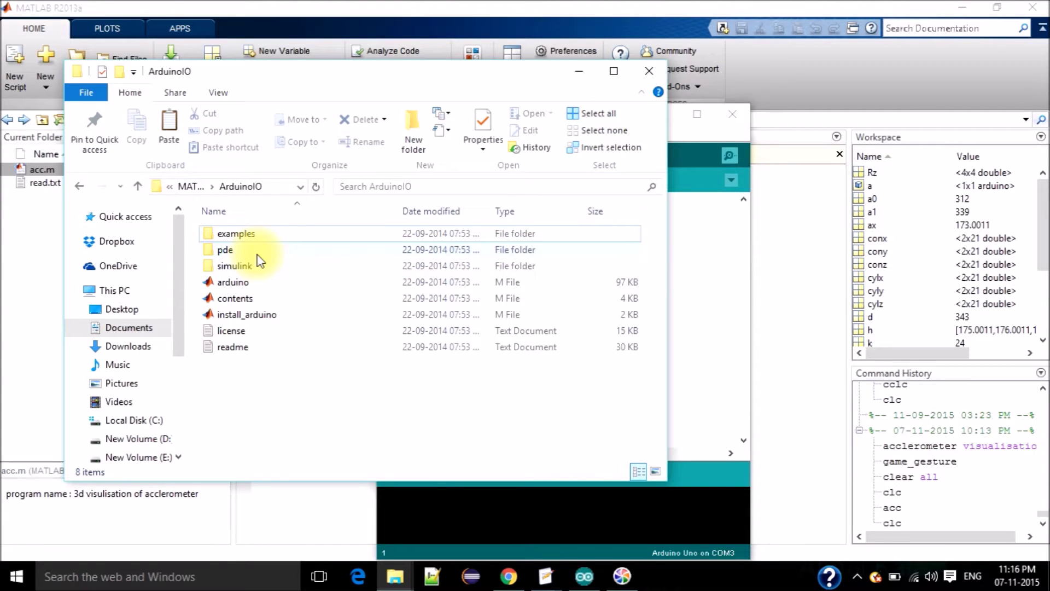
left_click(224, 250)
double_click(225, 249)
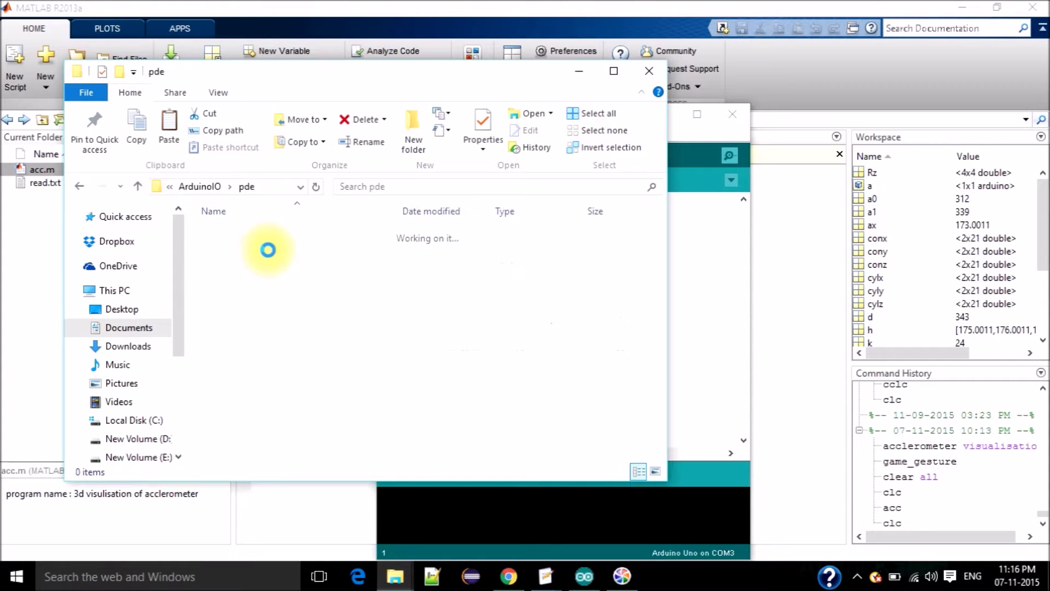
left_click(234, 267)
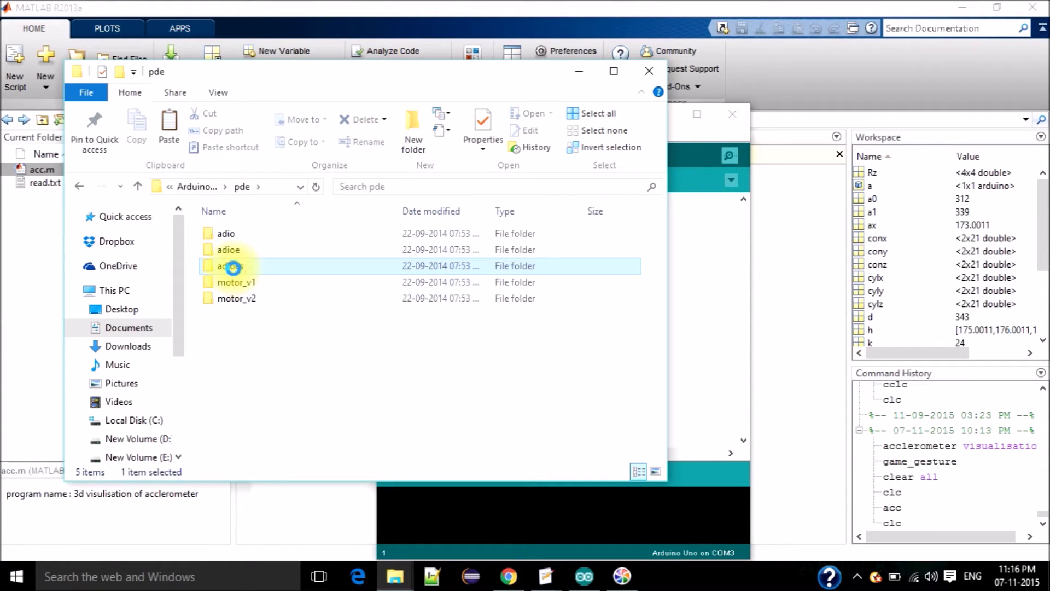
double_click(234, 268)
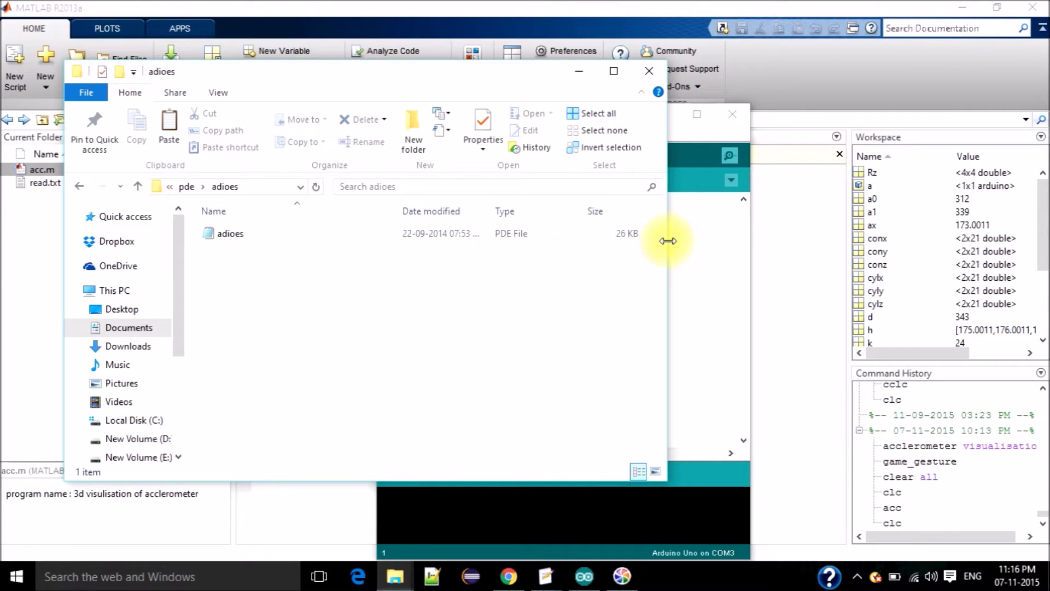
left_click_drag(667, 240, 343, 241)
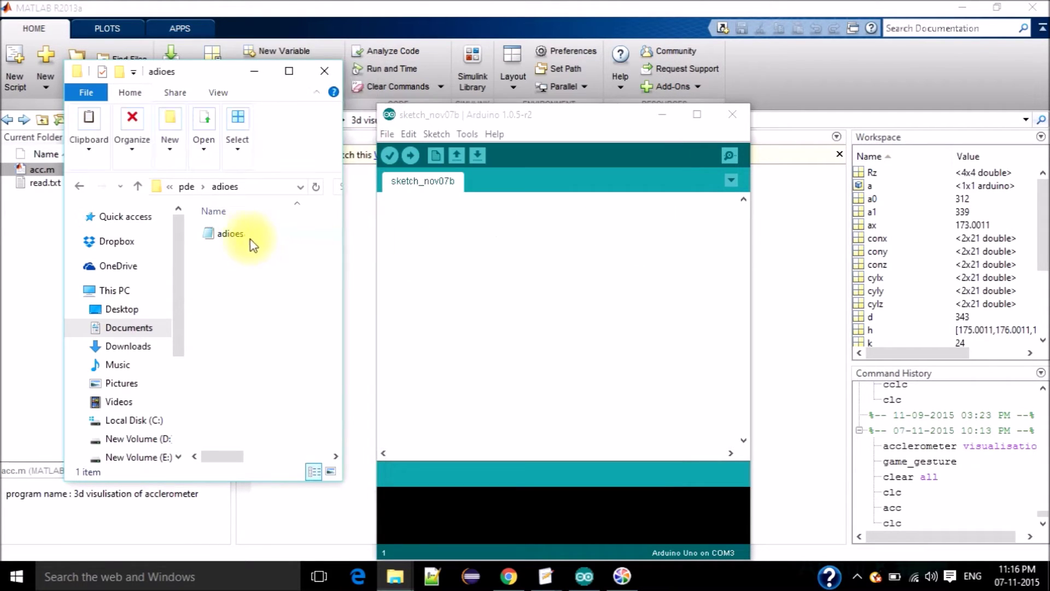
left_click(232, 237)
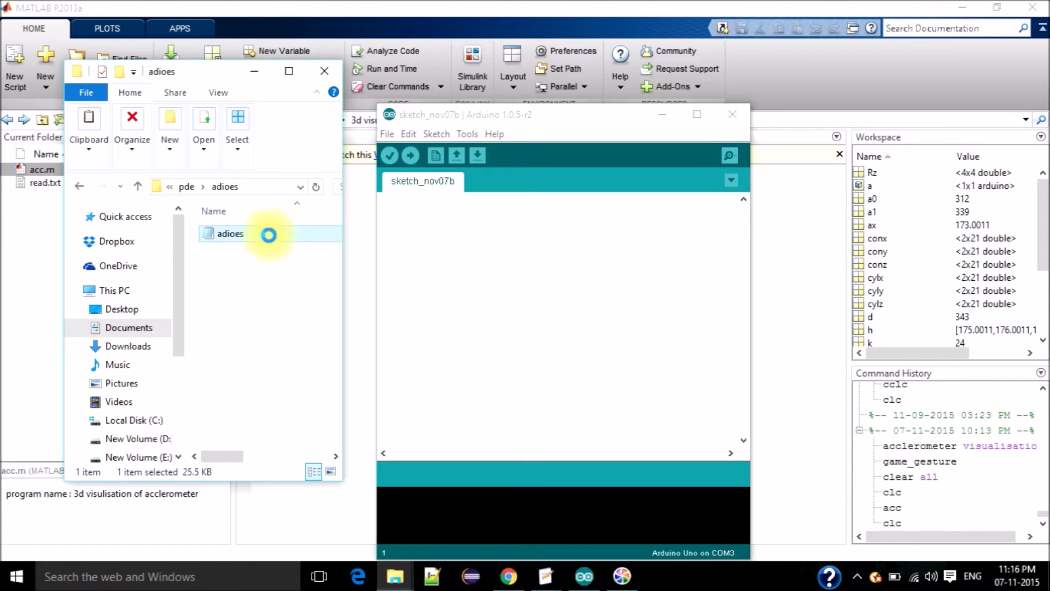
Add adioes.pde to the sketch, upload it to the Arduino Uno on COM3, then close the IDE
left_click_drag(379, 253, 475, 264)
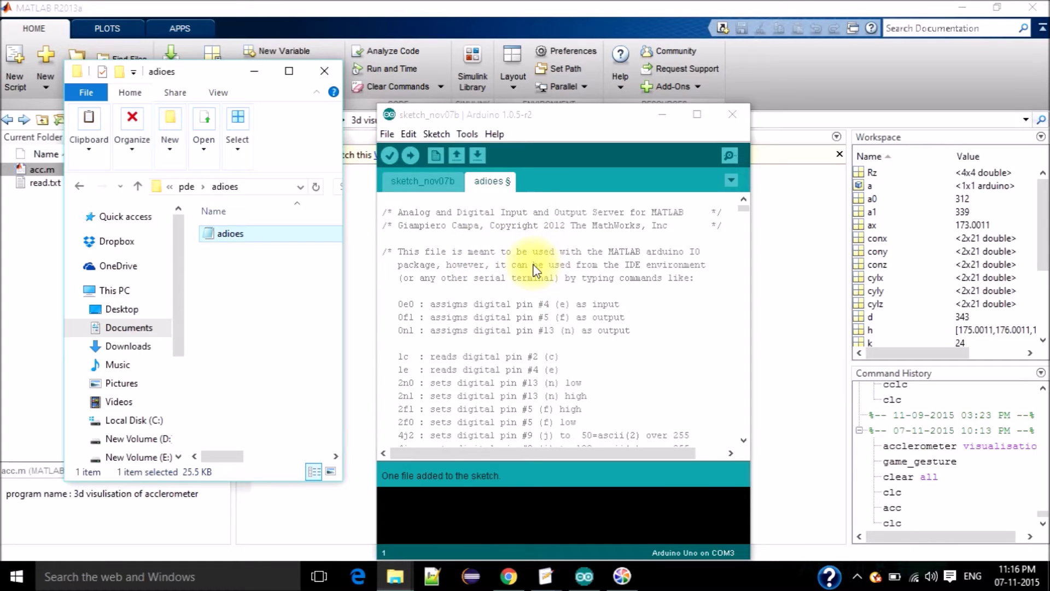
left_click(413, 157)
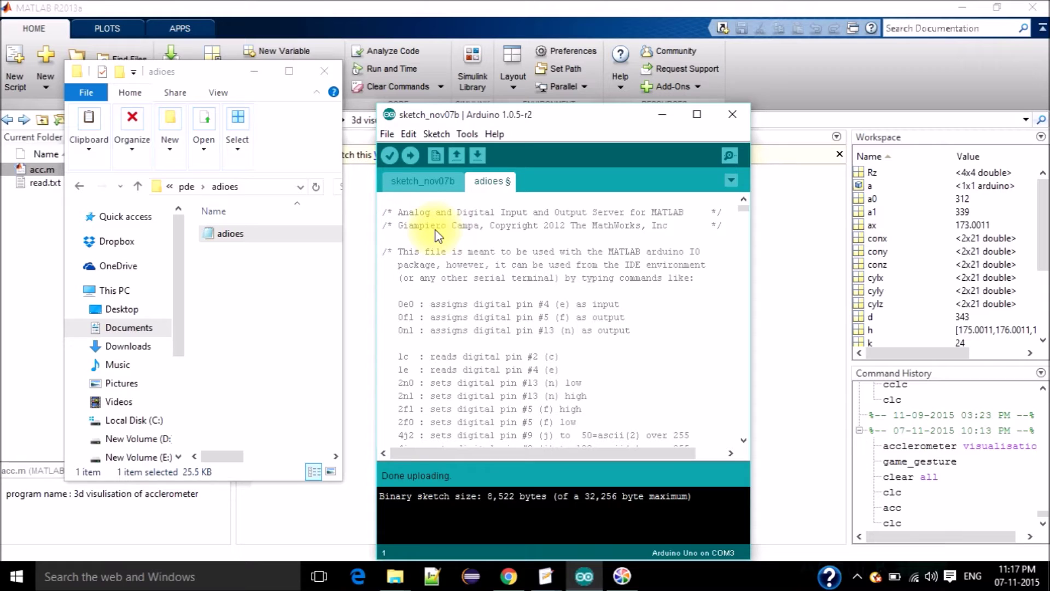
left_click(727, 115)
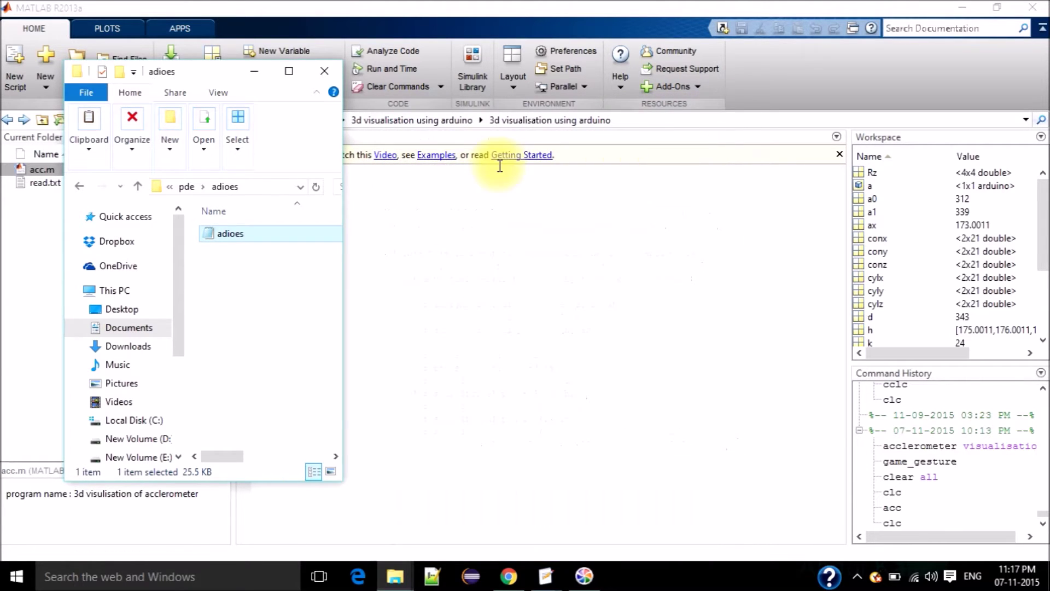
Minimize the Explorer window to bring MATLAB into view
left_click(257, 72)
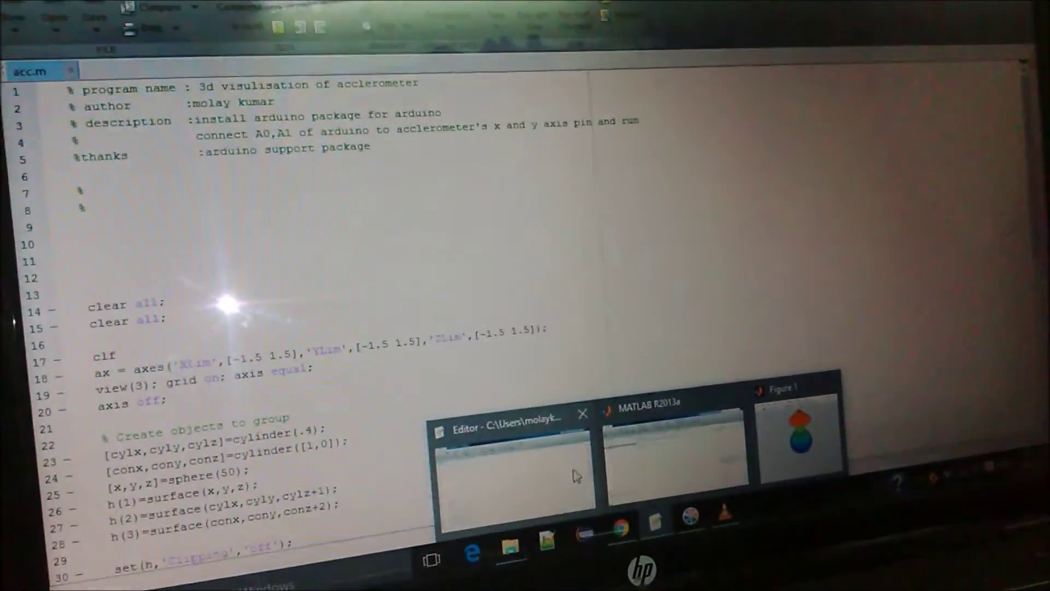
Switch from Figure 1 back to the acc.m script in the MATLAB Editor
left_click(558, 487)
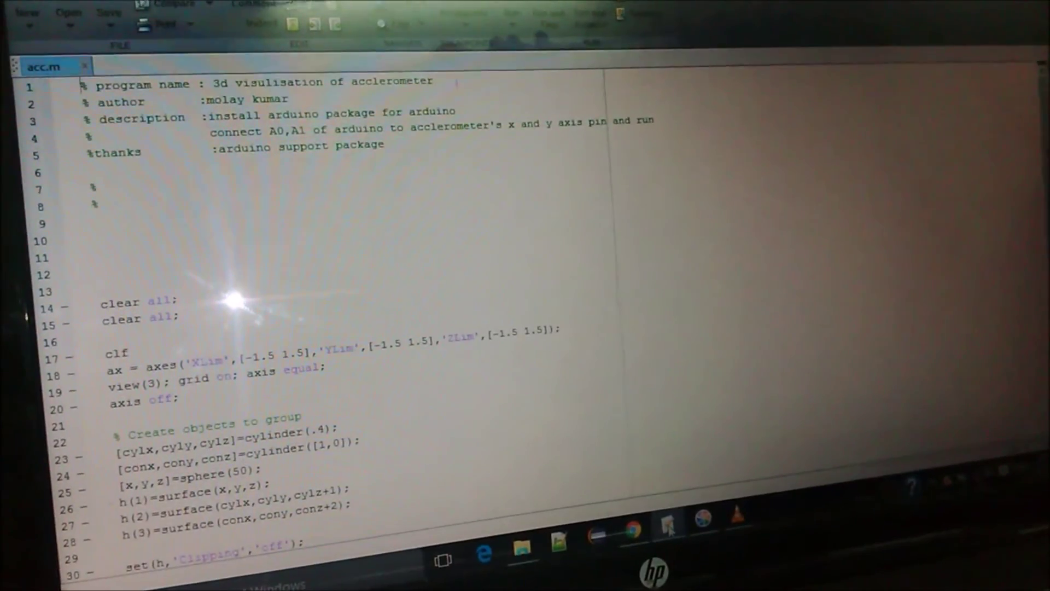